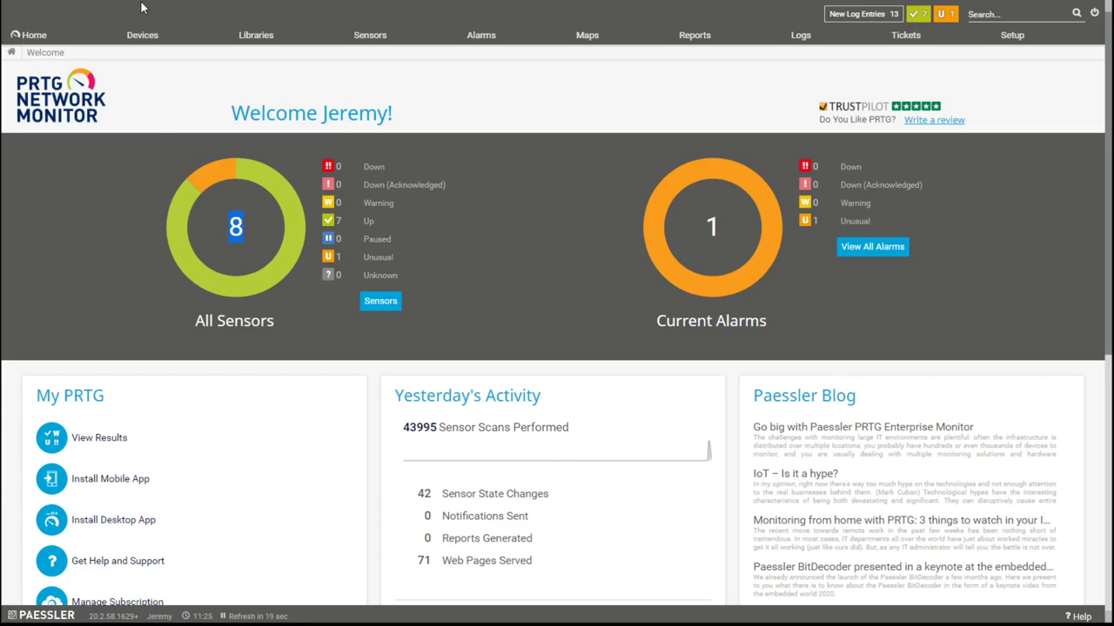
# Open the device tree and inspect the sensors of Probe Device and Remote Firewalls under Hosted Probe, then collapse Hosted Probe
pyautogui.click(136, 37)
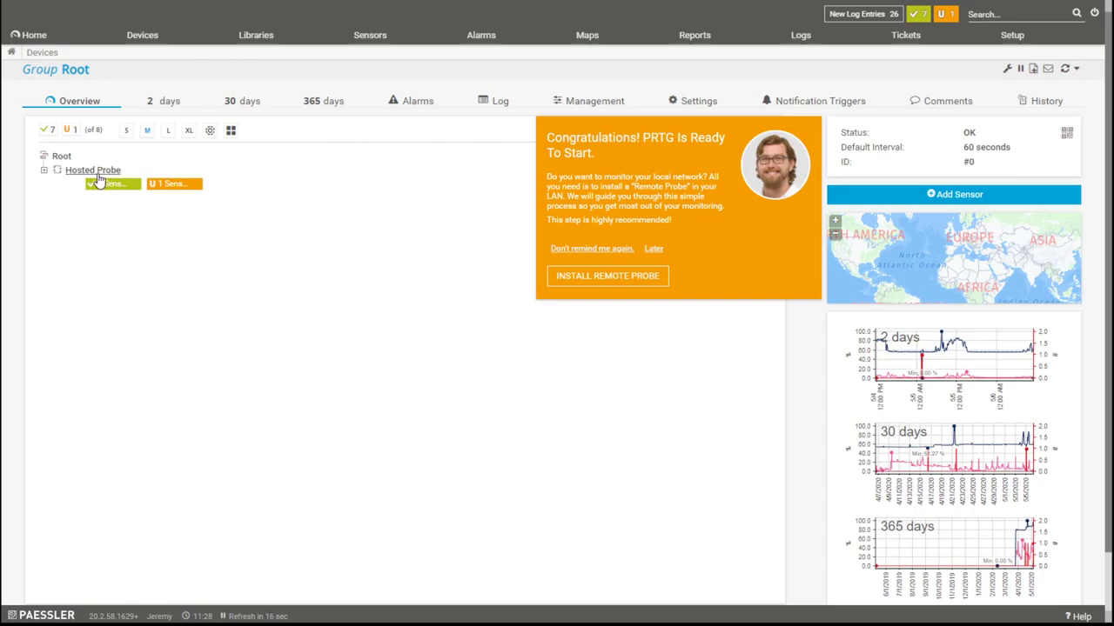
pyautogui.click(45, 171)
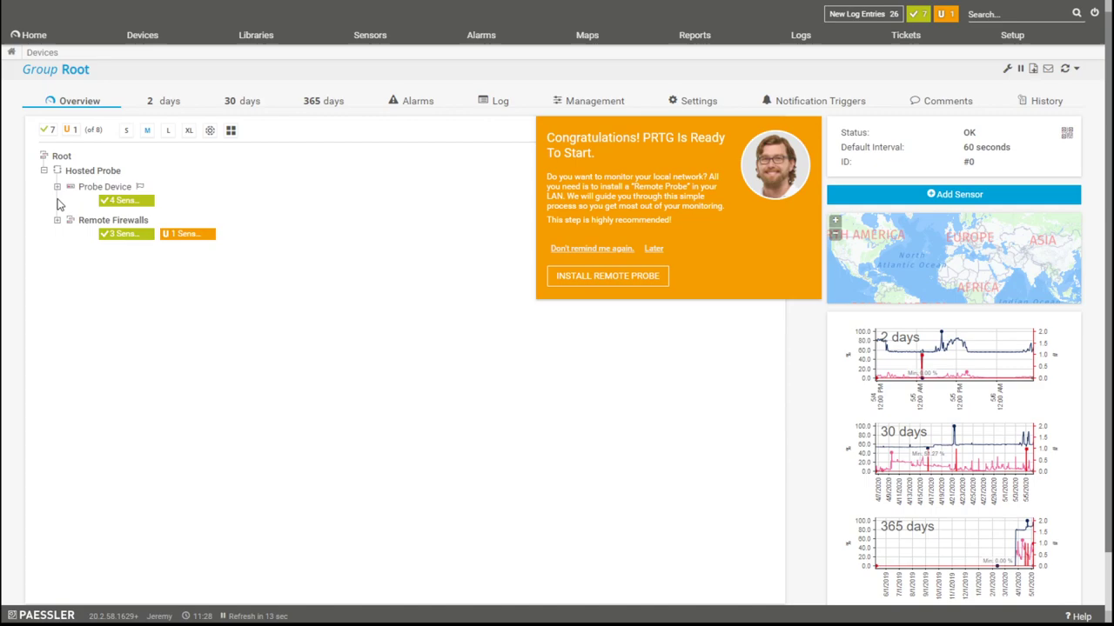
pyautogui.click(58, 187)
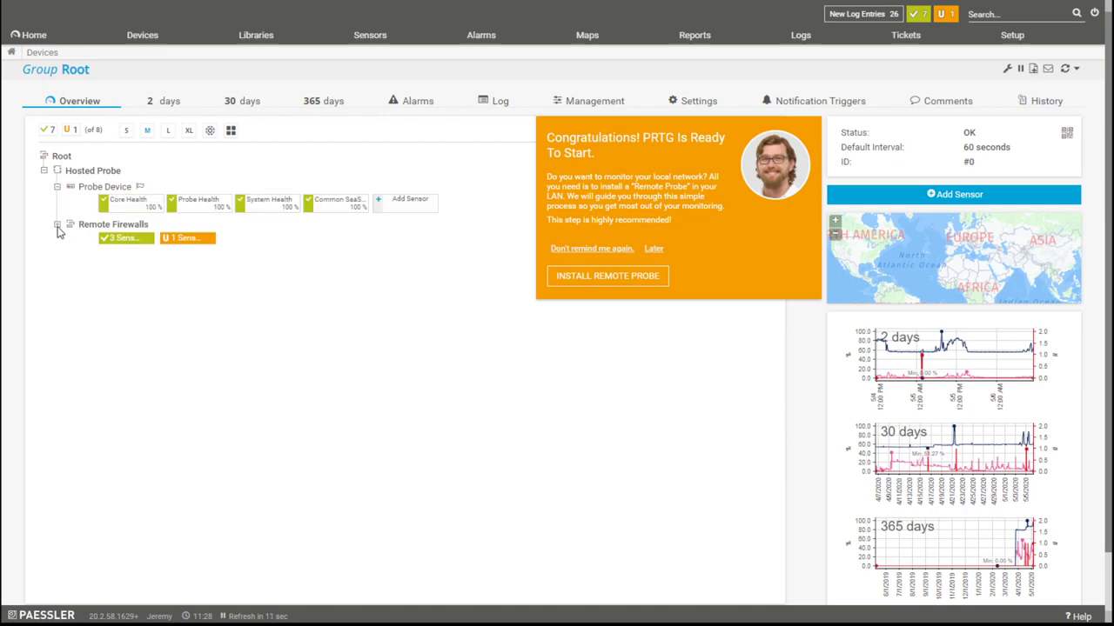
pyautogui.click(57, 225)
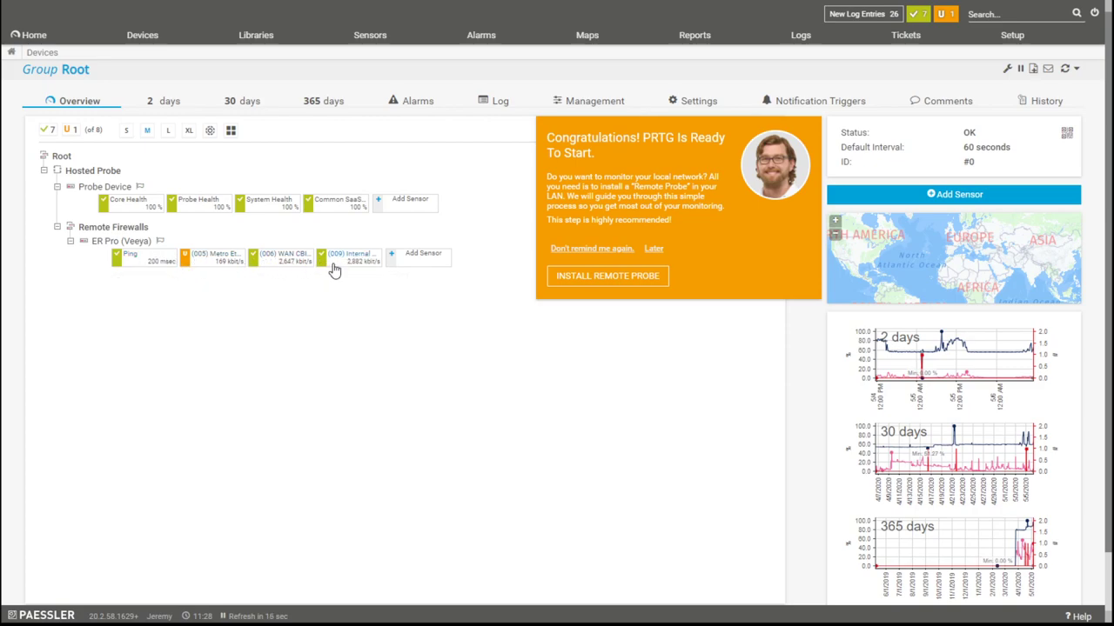
pyautogui.click(58, 226)
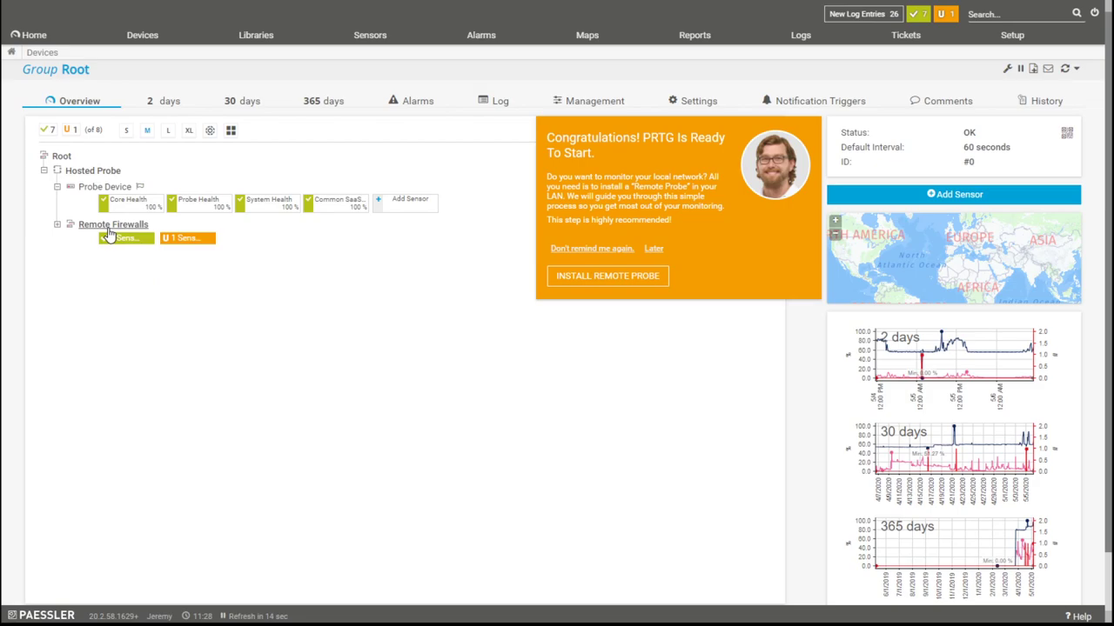
pyautogui.click(57, 225)
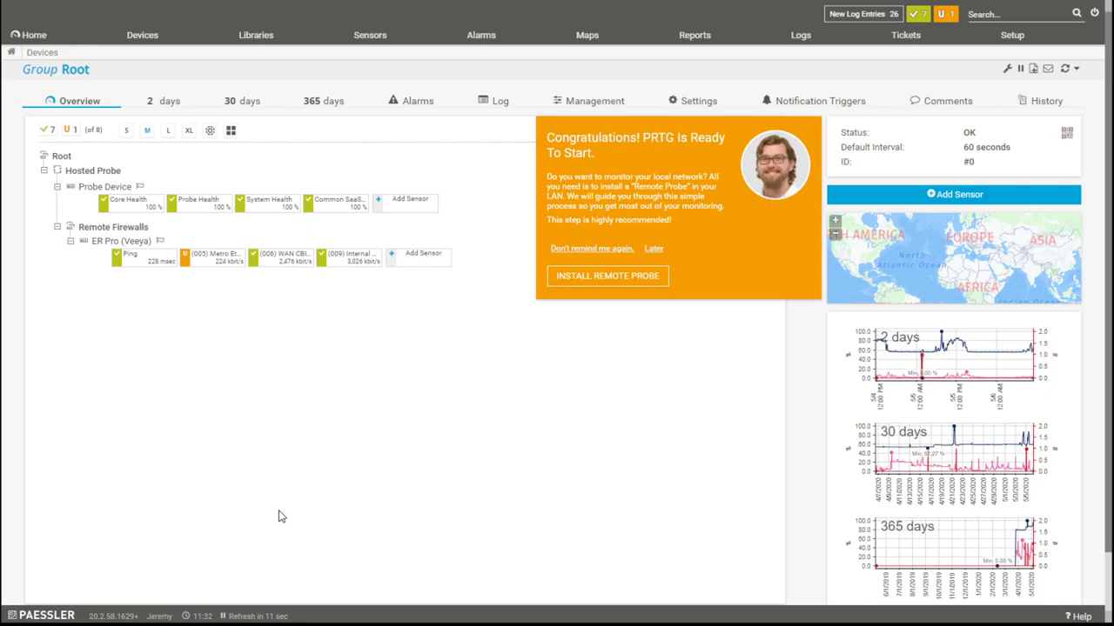
pyautogui.click(44, 170)
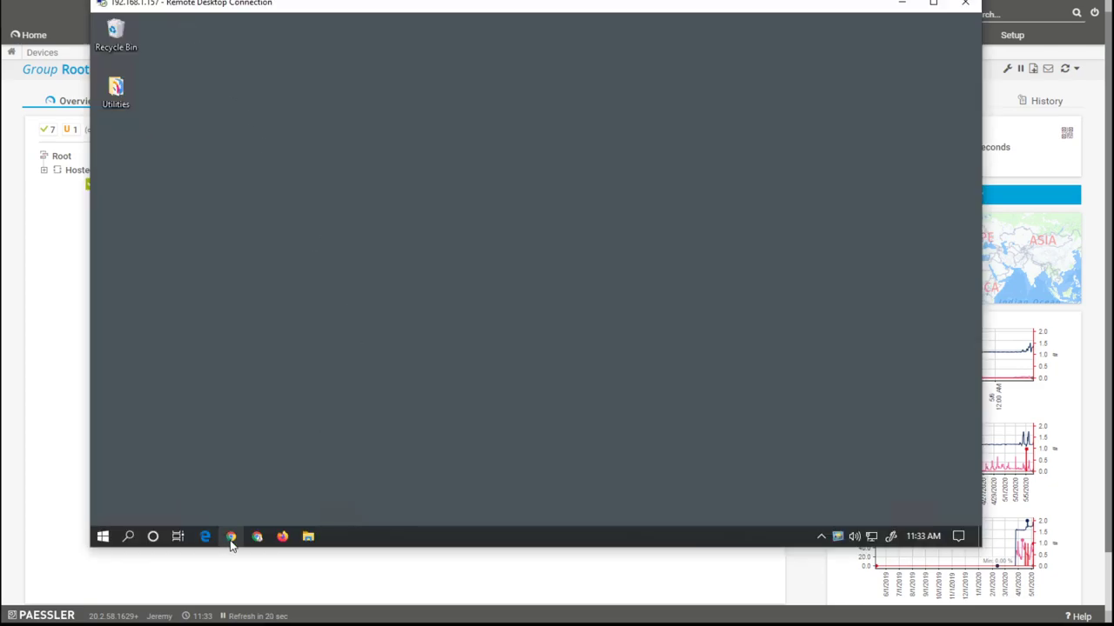
pyautogui.click(232, 538)
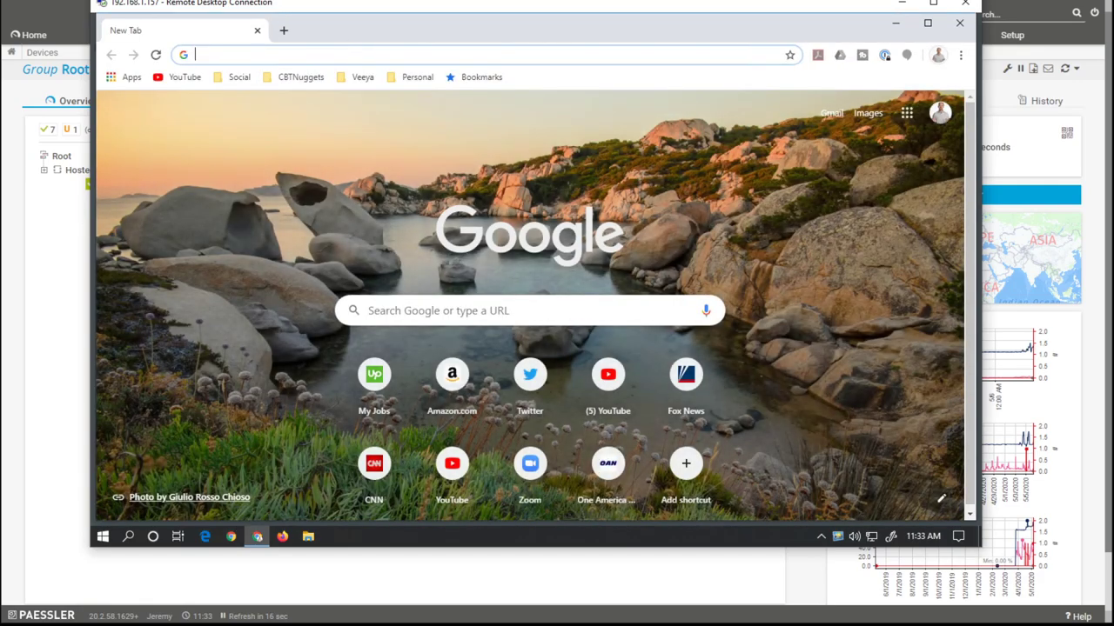
pyautogui.write('https://kitsim.my-prtg.com/')
pyautogui.press('Return')
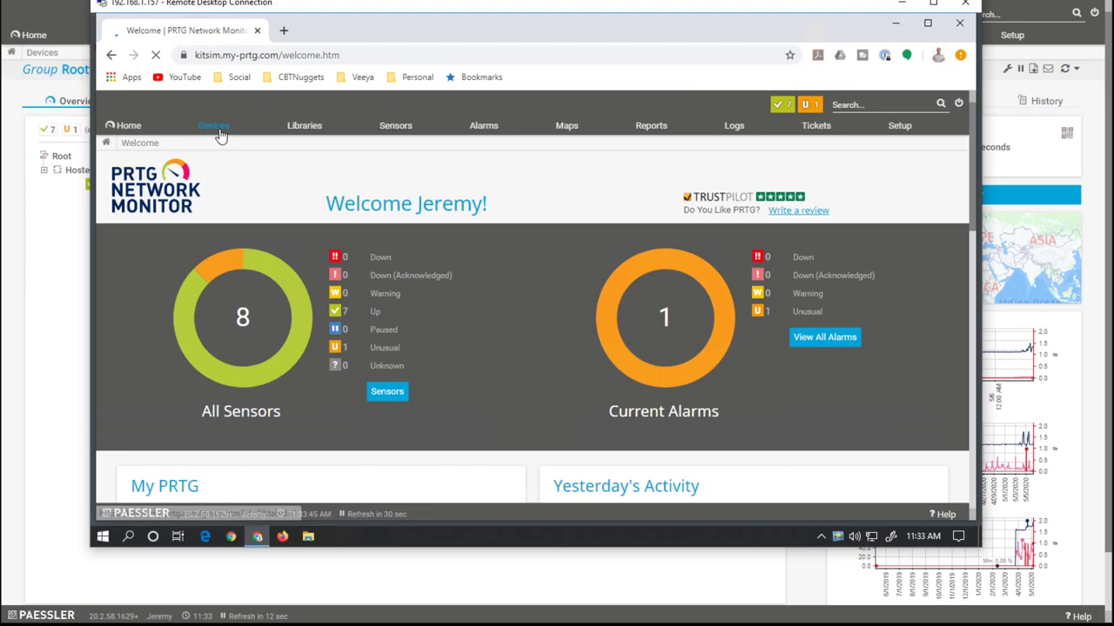
pyautogui.click(217, 130)
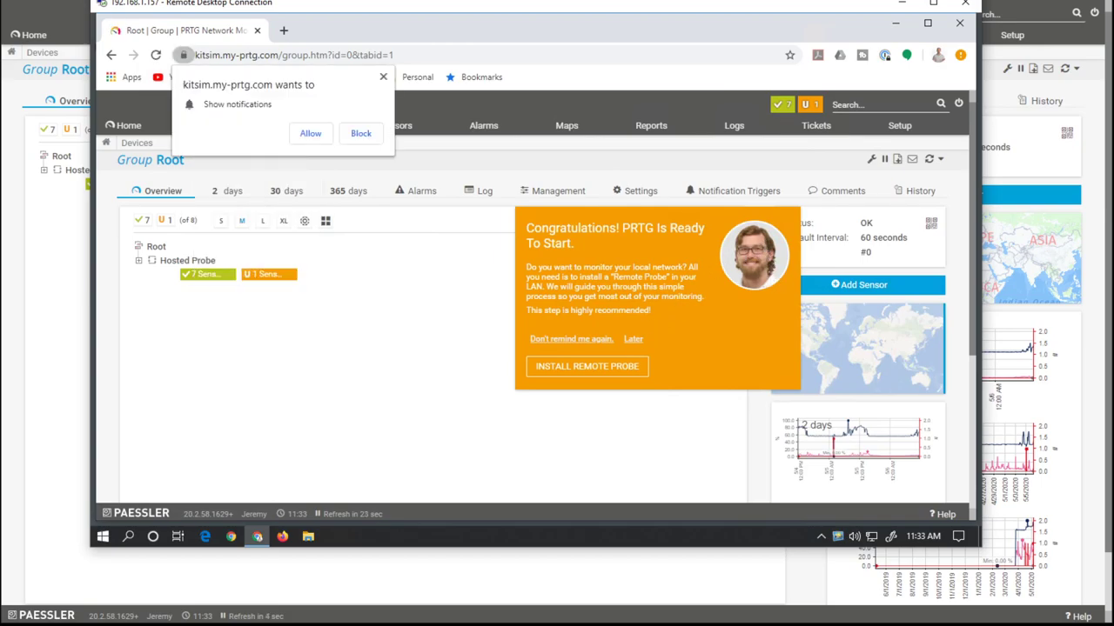
pyautogui.click(383, 76)
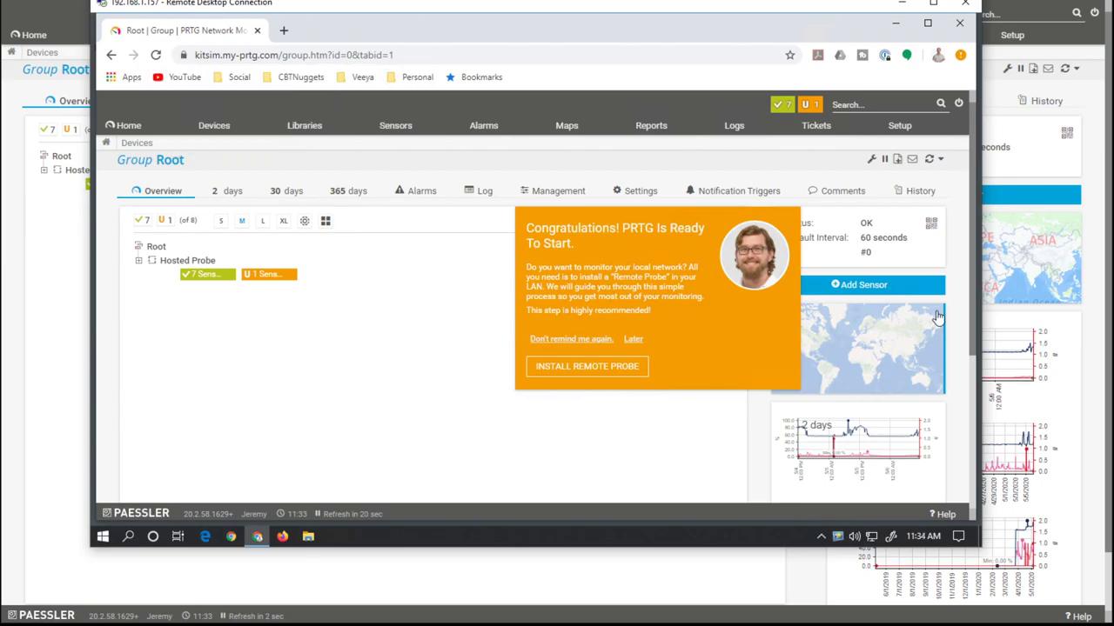
# Prepare and download the Remote Probe Installer from the optional downloads, saving it to the remote computer's Desktop
pyautogui.click(902, 137)
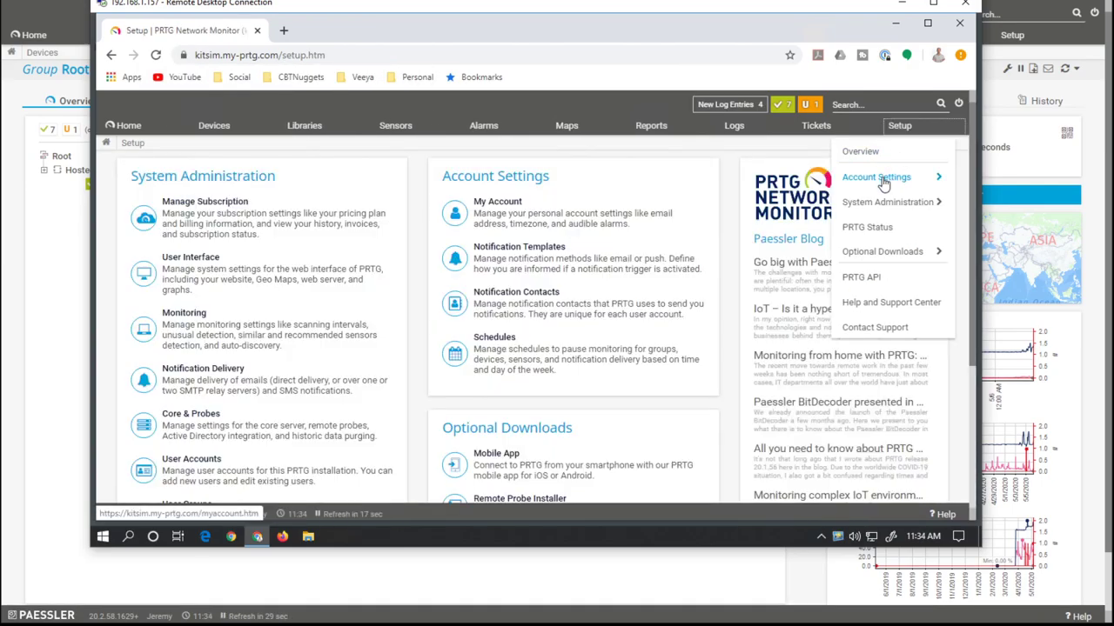
pyautogui.click(866, 261)
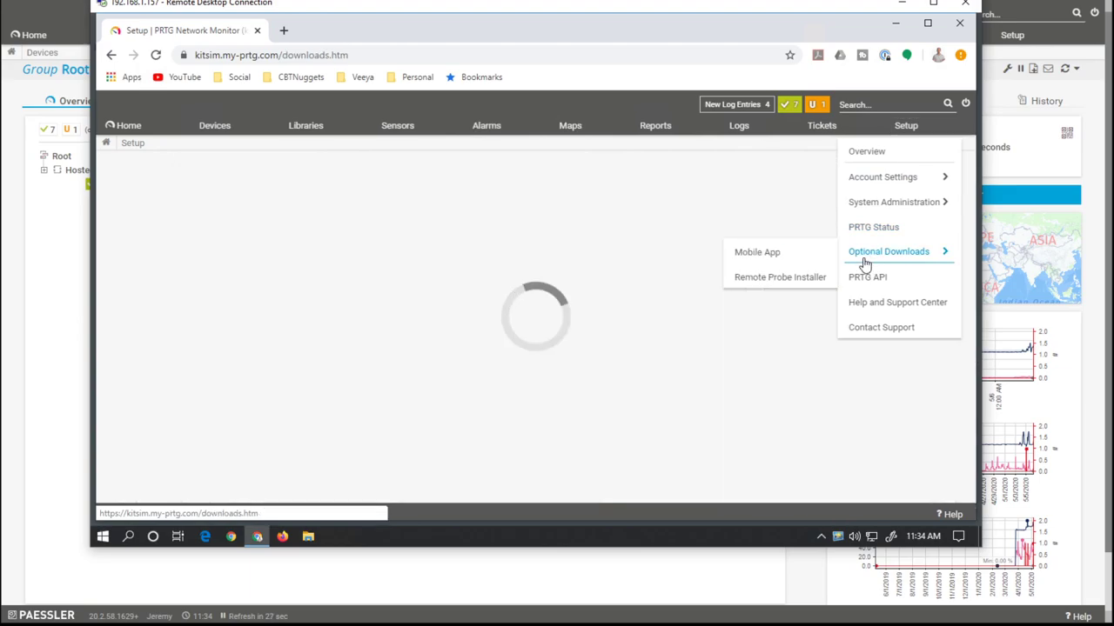
pyautogui.click(757, 280)
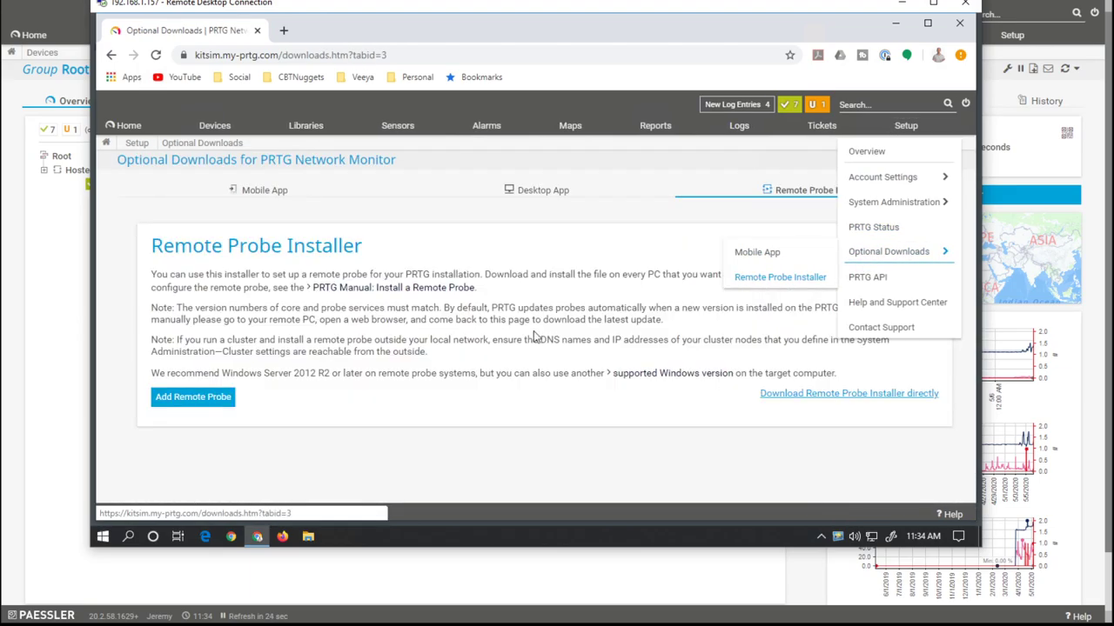
pyautogui.click(194, 400)
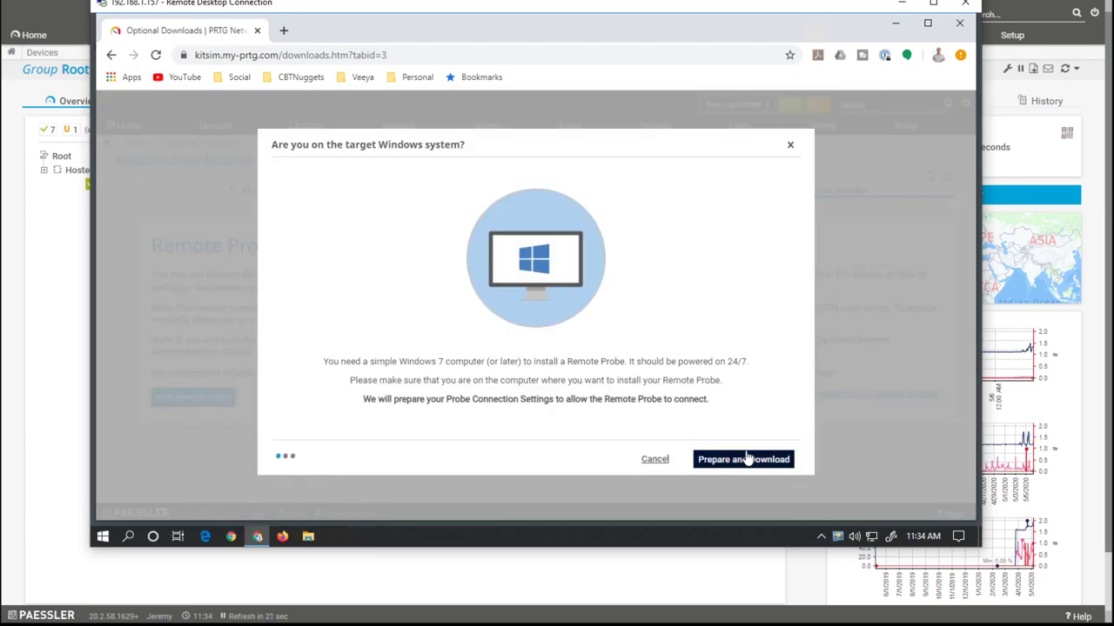
pyautogui.click(750, 459)
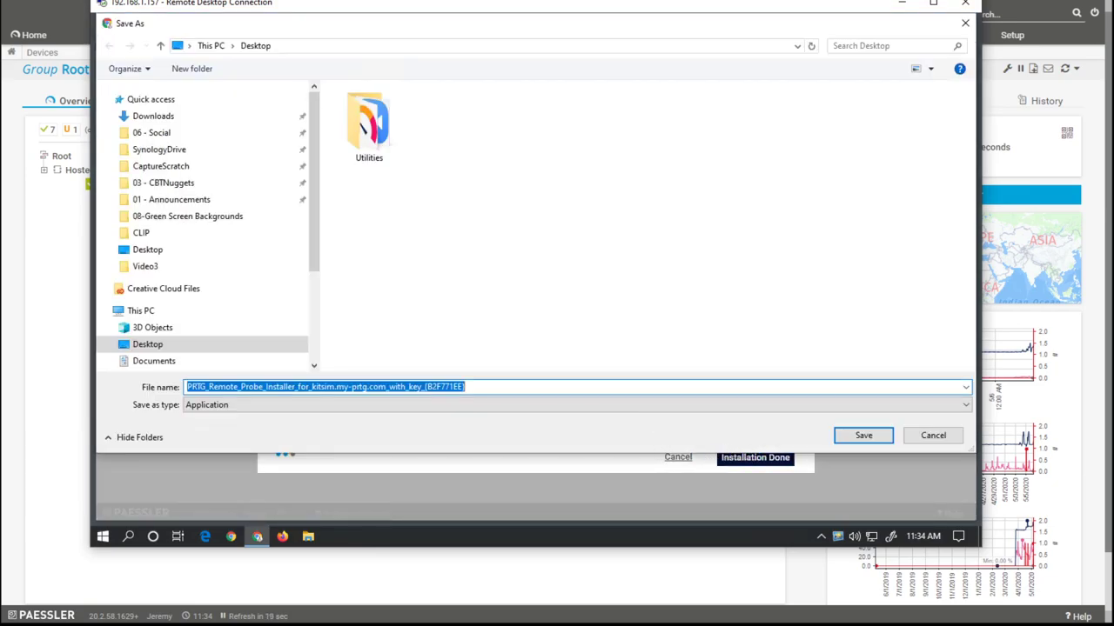
pyautogui.click(843, 439)
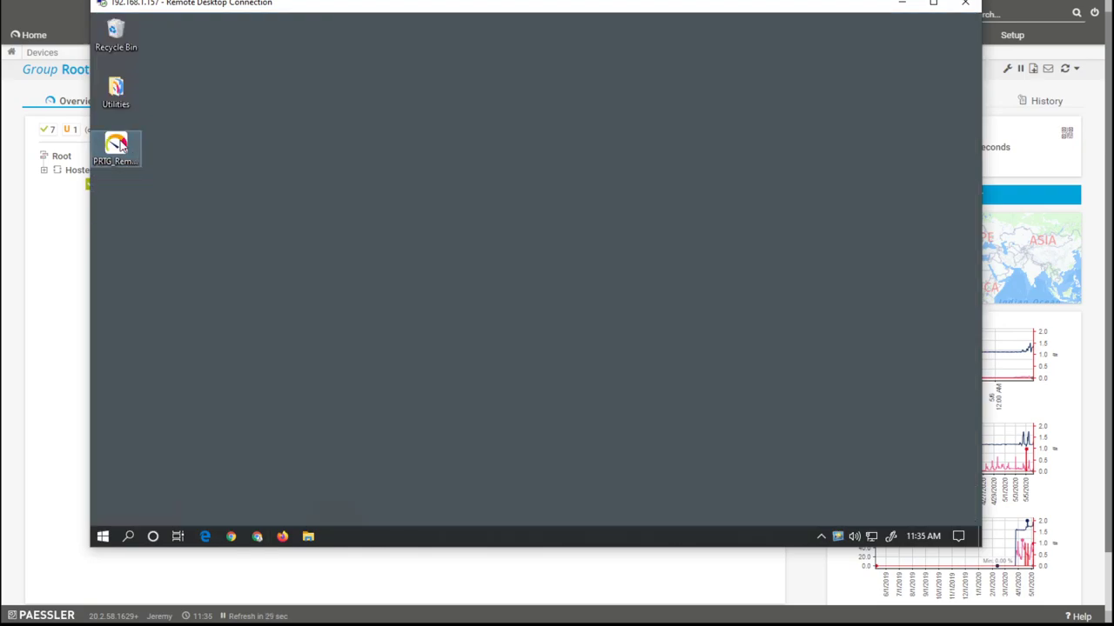
# Run the downloaded PRTG Remote Probe installer, allow it to stop the running PRTG services, and complete the setup
pyautogui.doubleClick(137, 154)
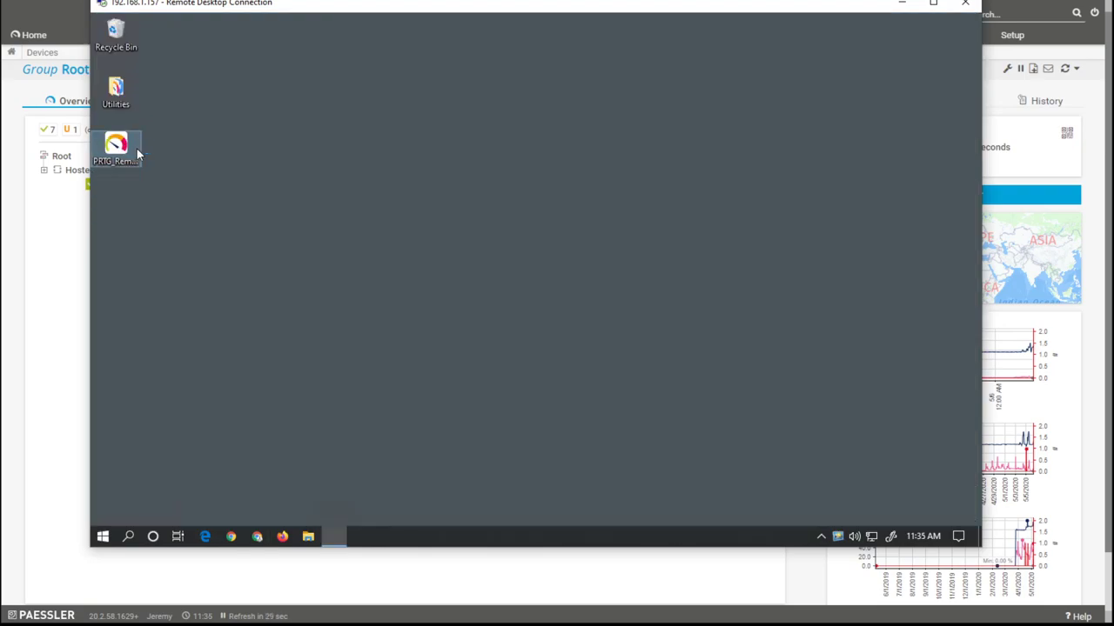
pyautogui.click(406, 368)
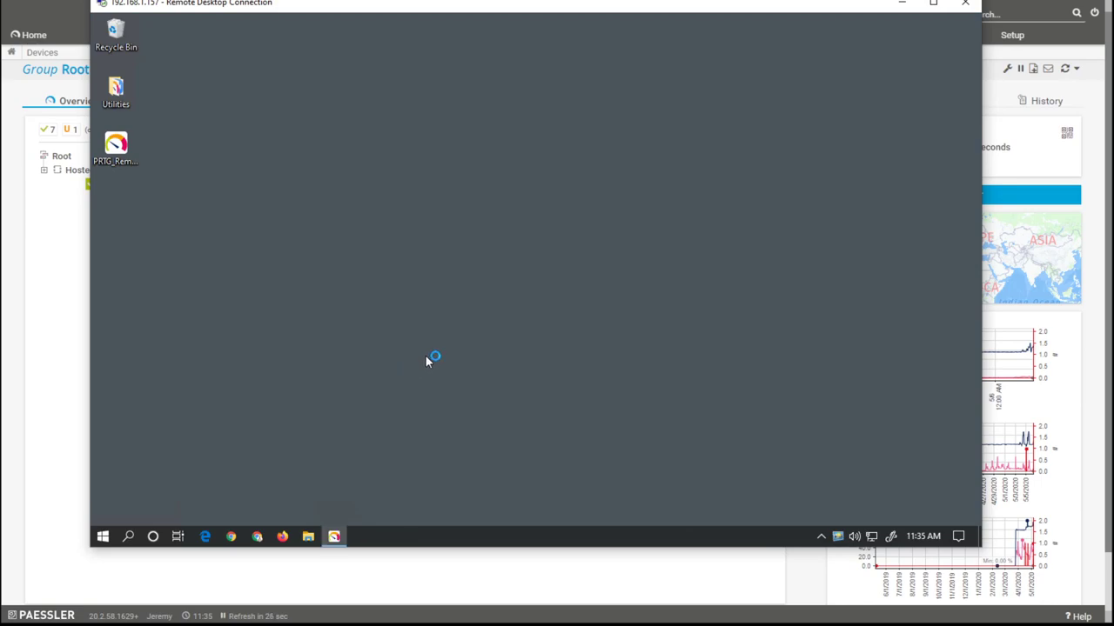
pyautogui.click(613, 392)
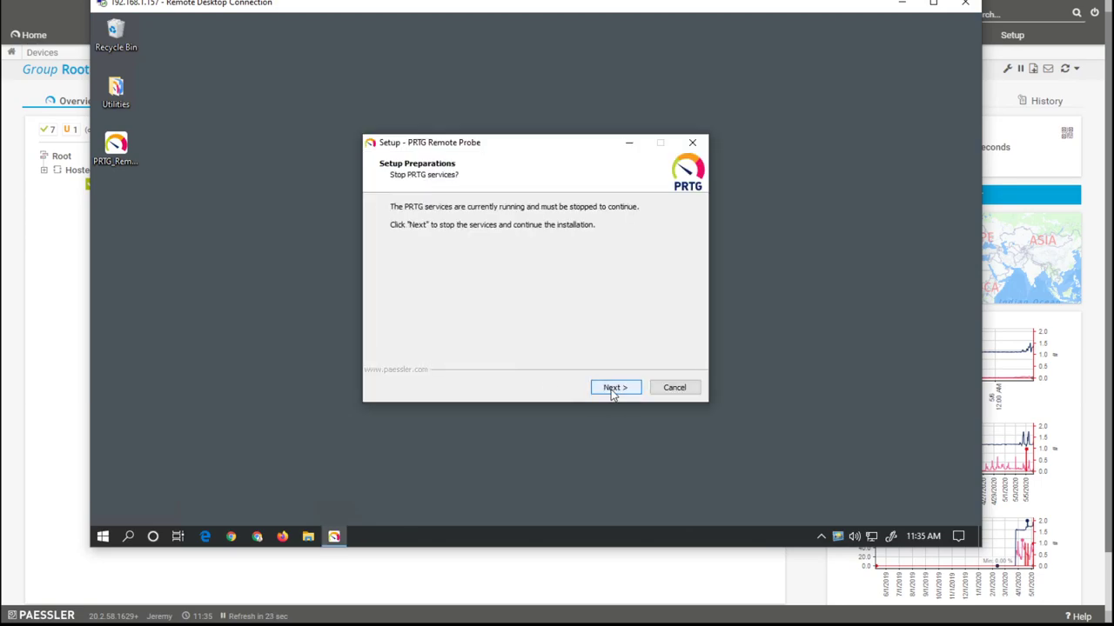
pyautogui.click(614, 391)
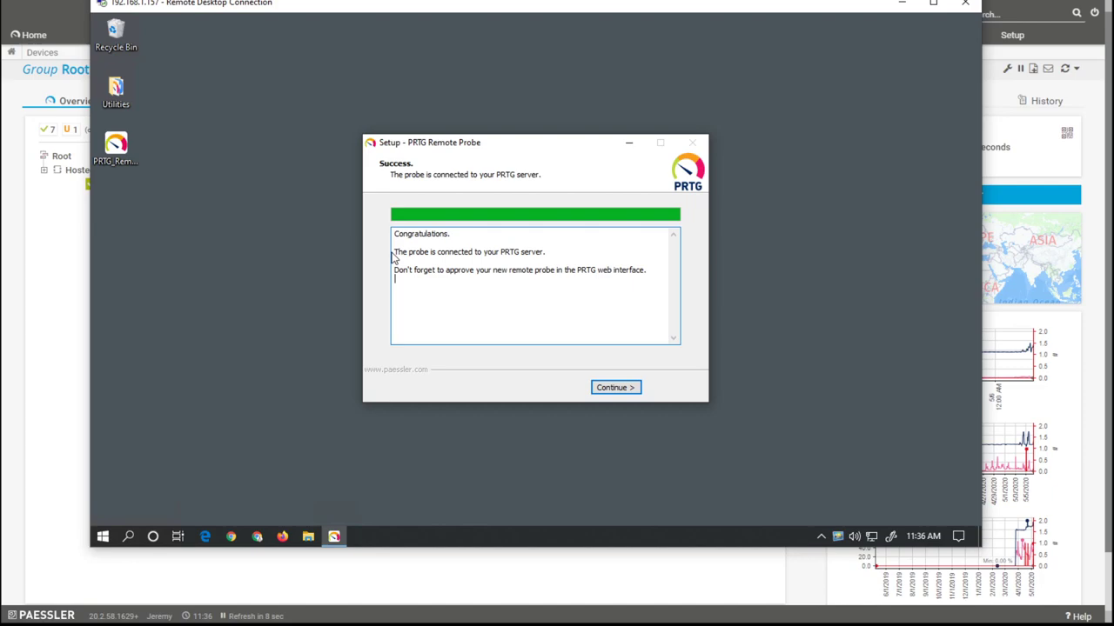
pyautogui.moveTo(409, 251); pyautogui.dragTo(547, 251)
pyautogui.moveTo(424, 270); pyautogui.dragTo(542, 269)
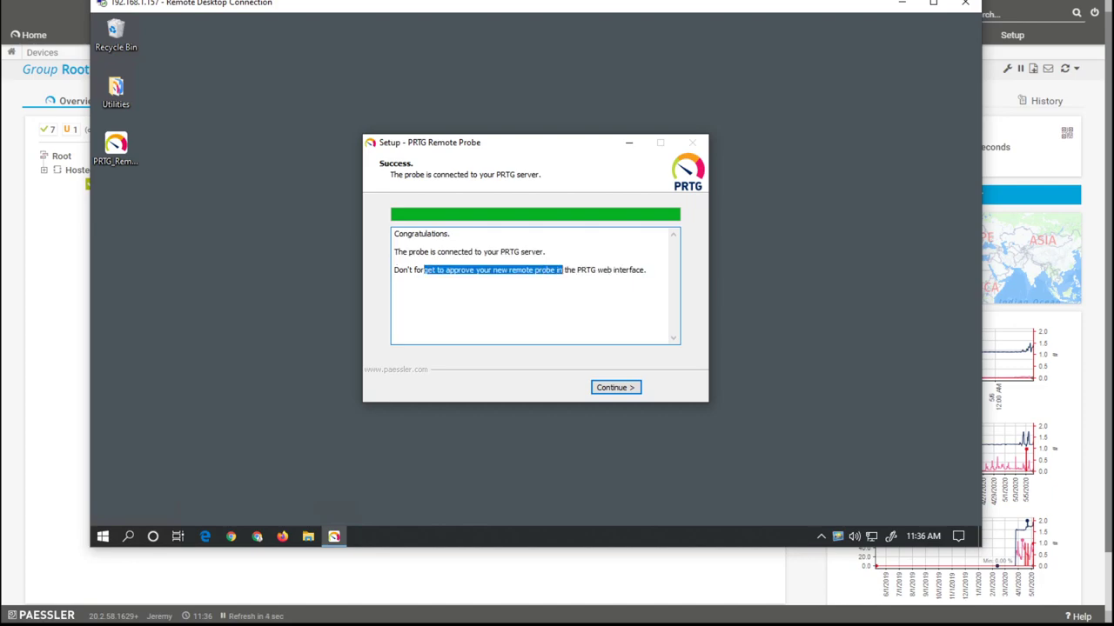
pyautogui.click(601, 387)
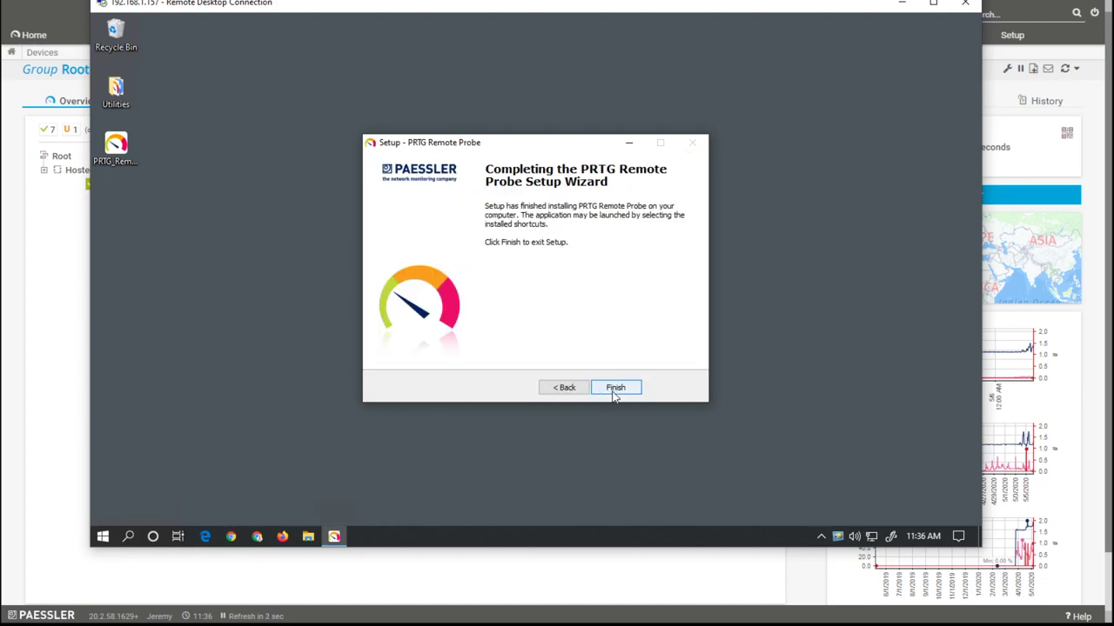
pyautogui.click(614, 388)
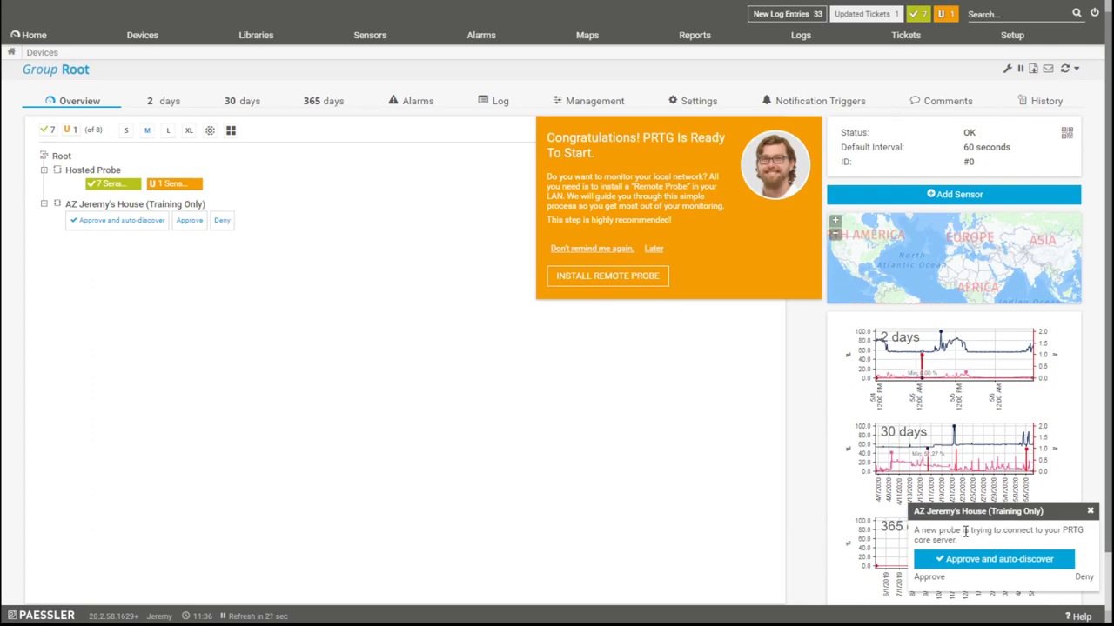
# Approve the newly connected probe with auto-discovery and postpone the reminder to install a remote probe
pyautogui.click(966, 560)
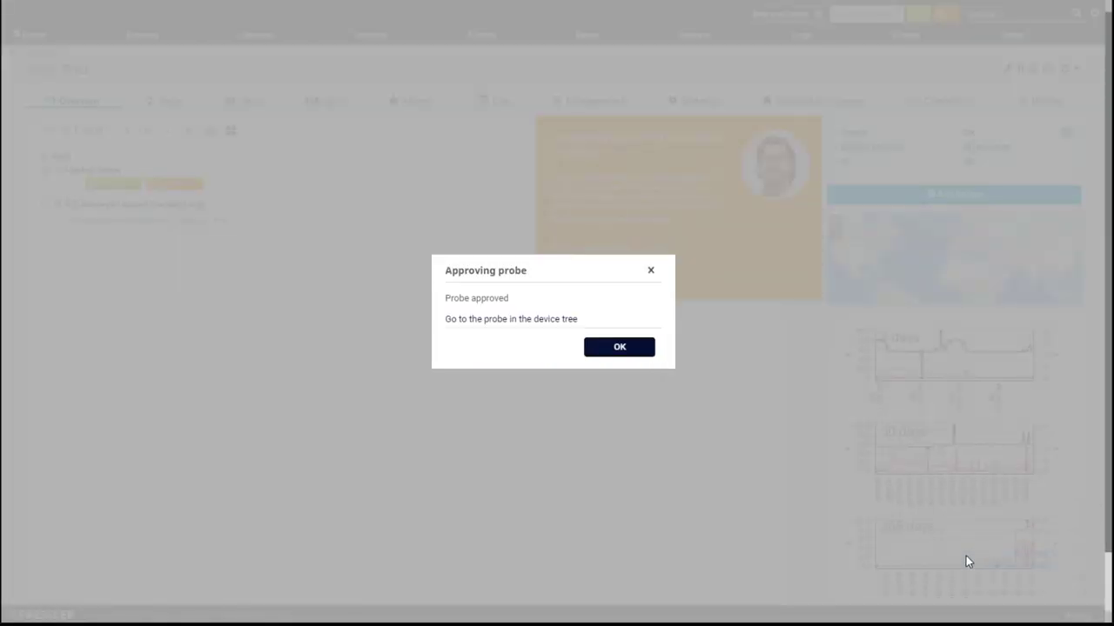
pyautogui.click(600, 354)
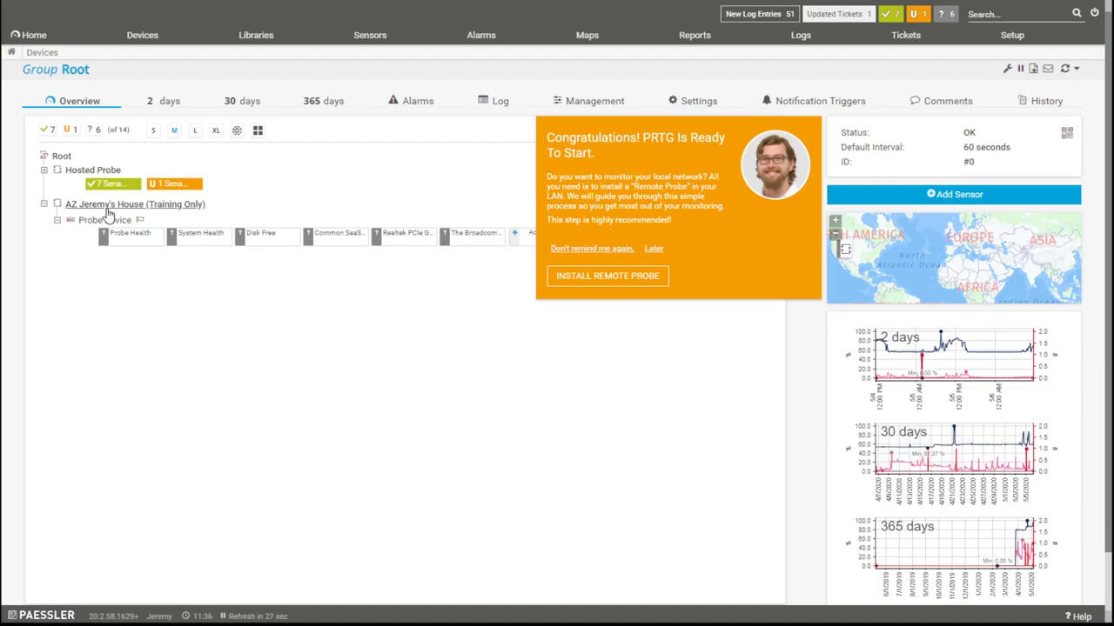
pyautogui.click(654, 249)
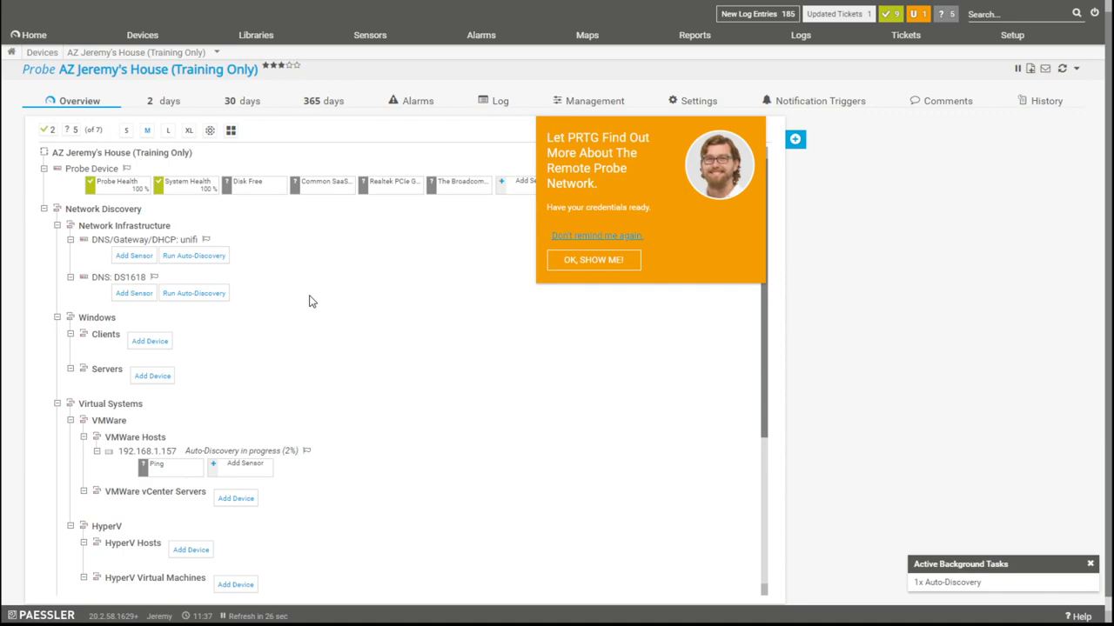
# Review the auto-discovered device groups under the newly approved remote probe
pyautogui.scroll(-6, 90, 331)
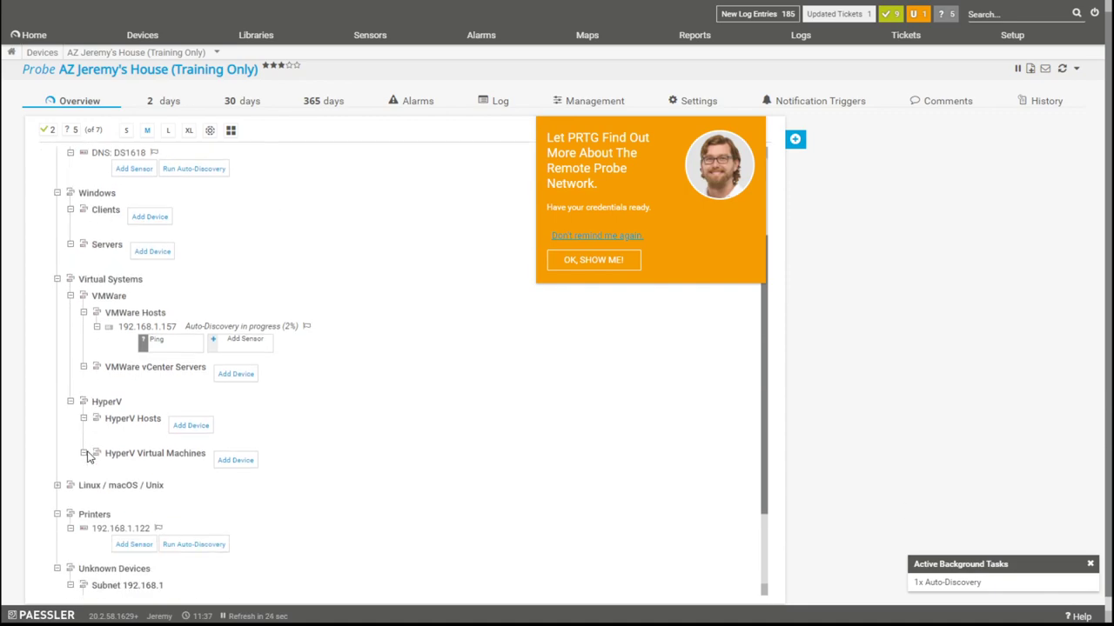
pyautogui.scroll(1, 84, 477)
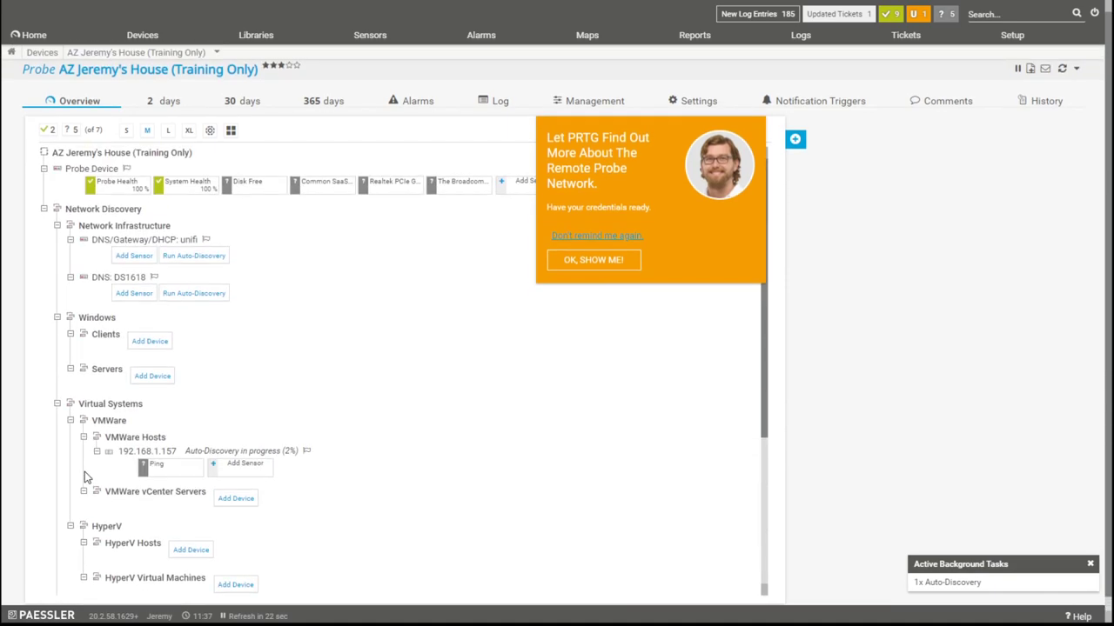